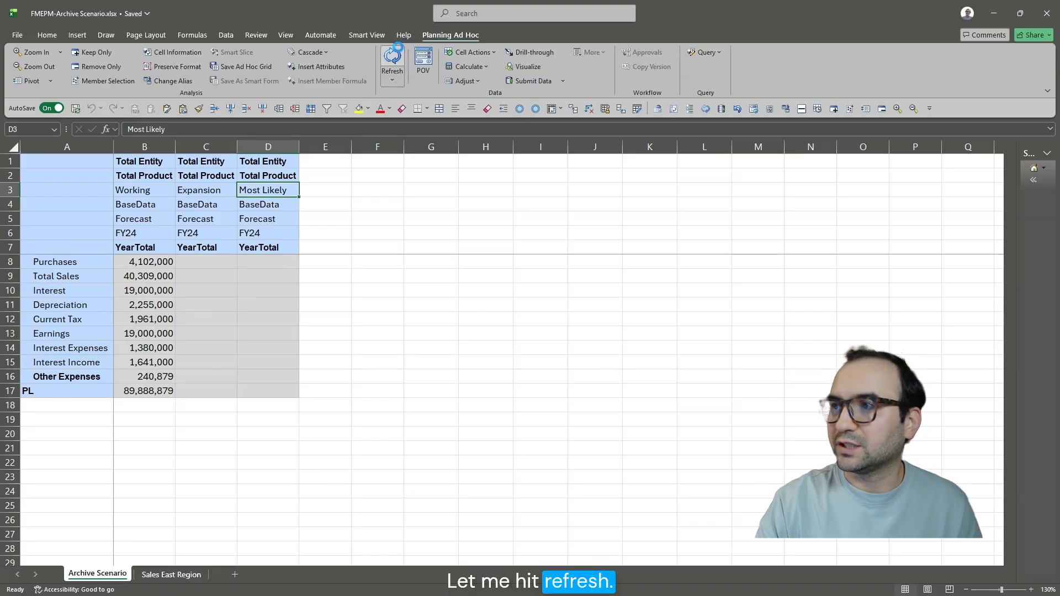
left_click_drag(195, 269, 261, 399)
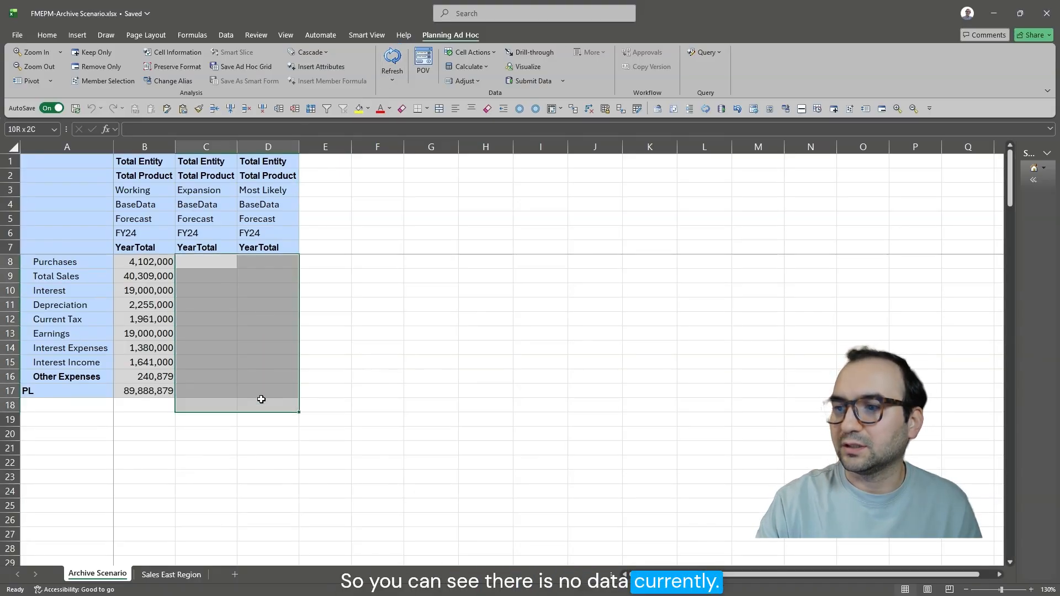
left_click(227, 319)
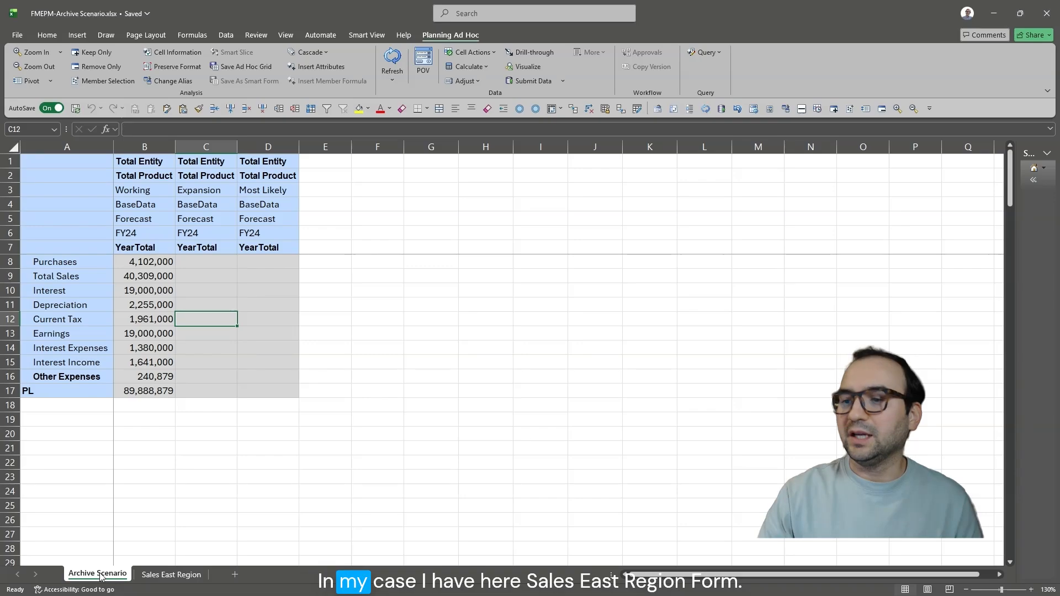
Open the Copy Version dialog from the Sales East Region form and move it clear of the form's row labels.
left_click(164, 577)
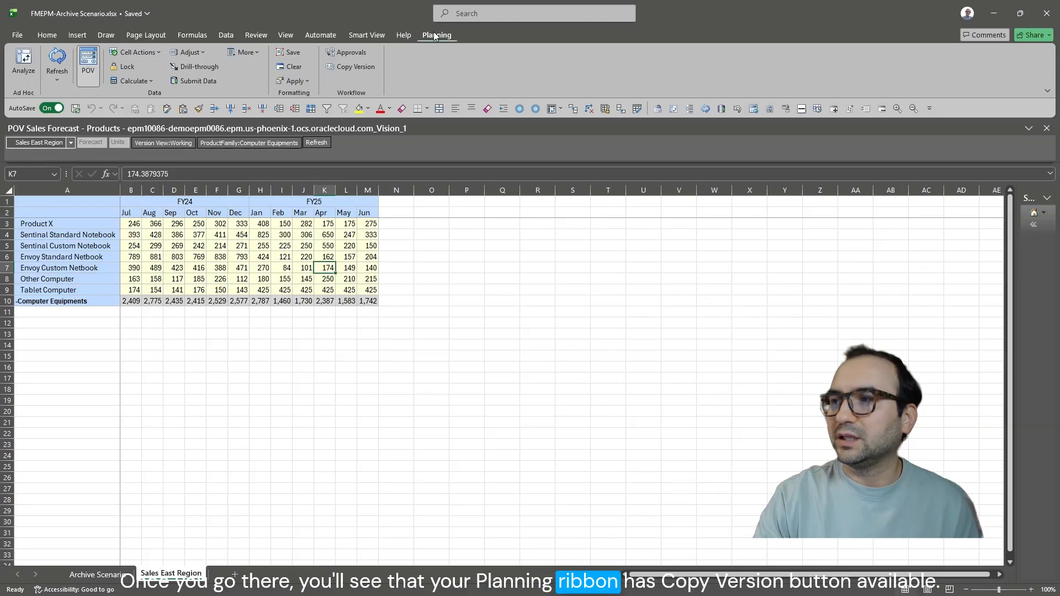
left_click(357, 66)
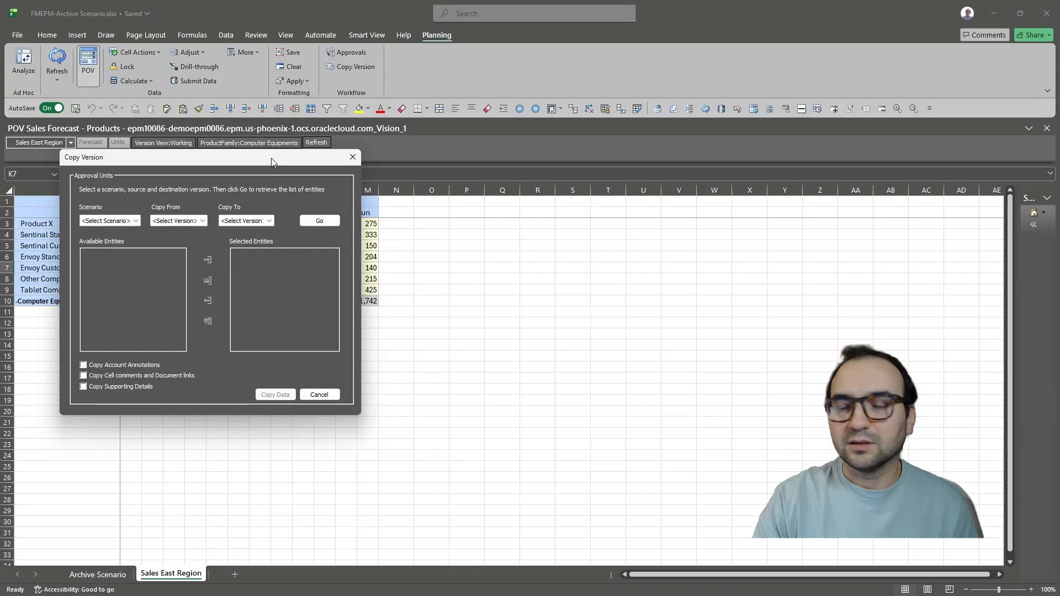
left_click_drag(271, 158, 461, 147)
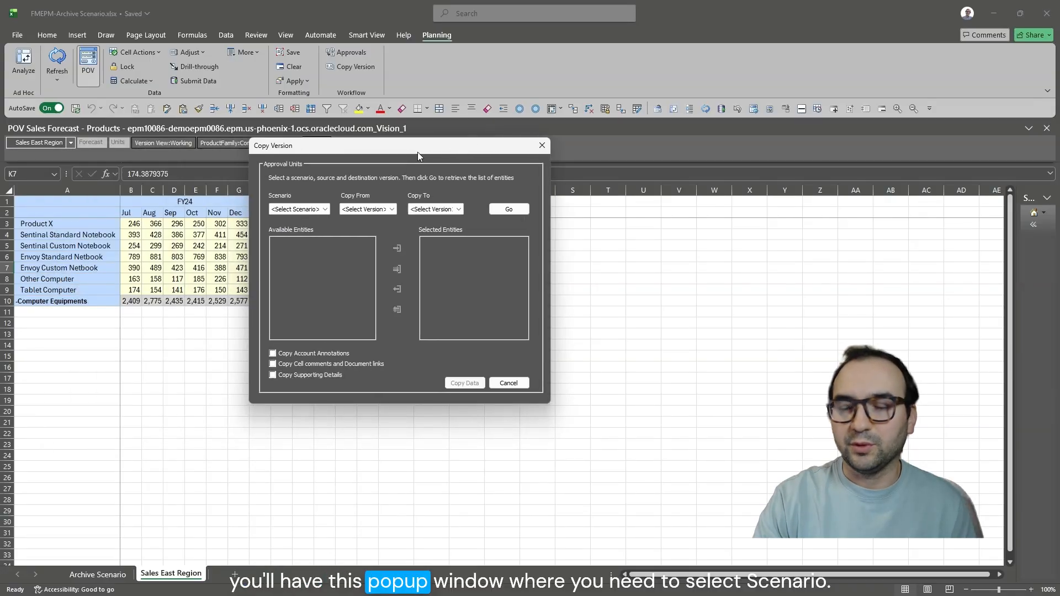
Set the version copy to scenario Forecast from Working to Expansion and retrieve the available entities, accepting the warning.
left_click(306, 209)
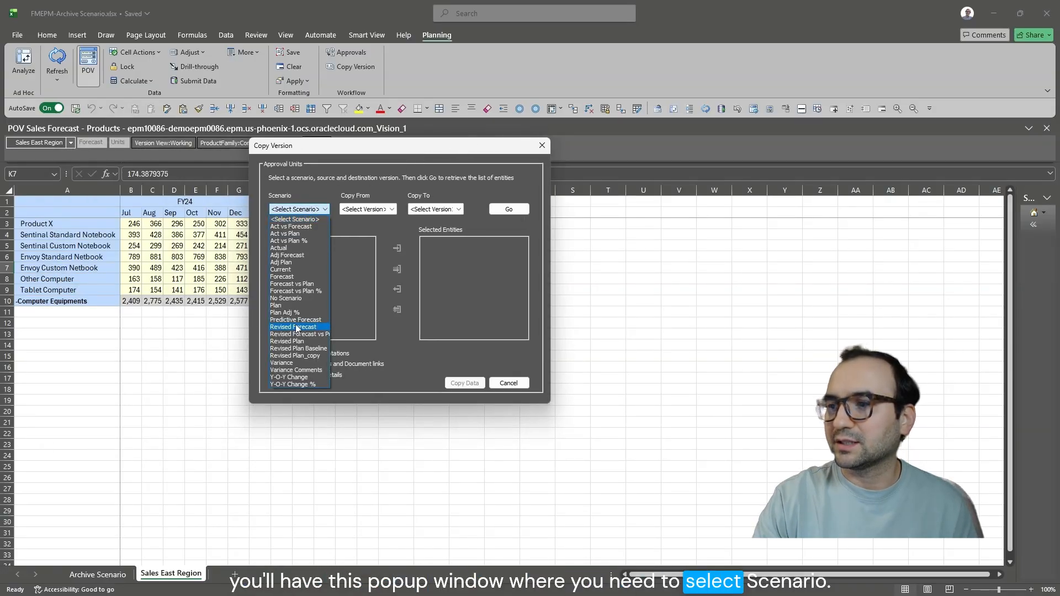
left_click(290, 279)
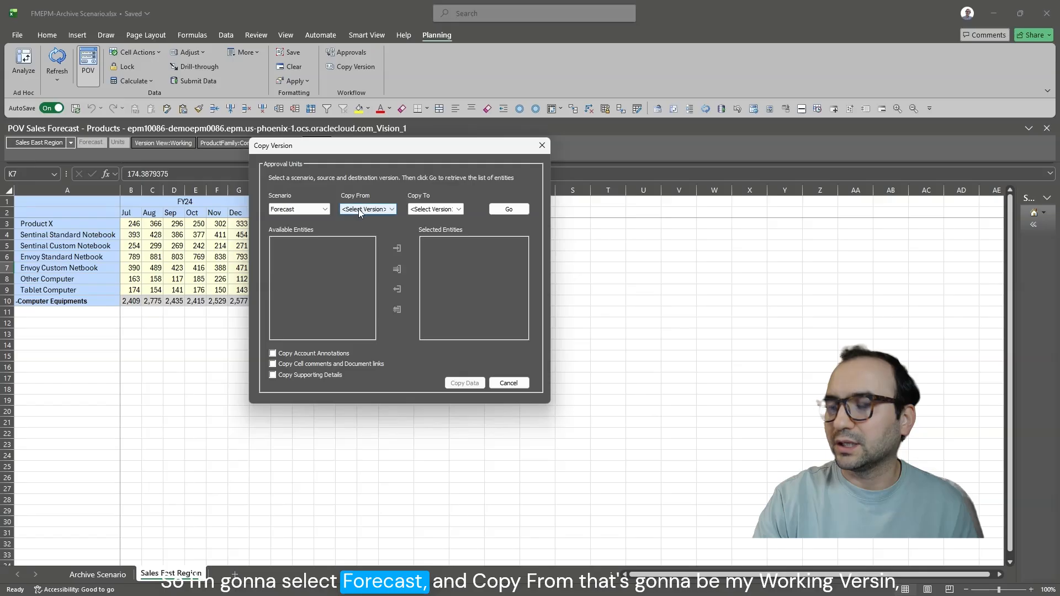
left_click(359, 209)
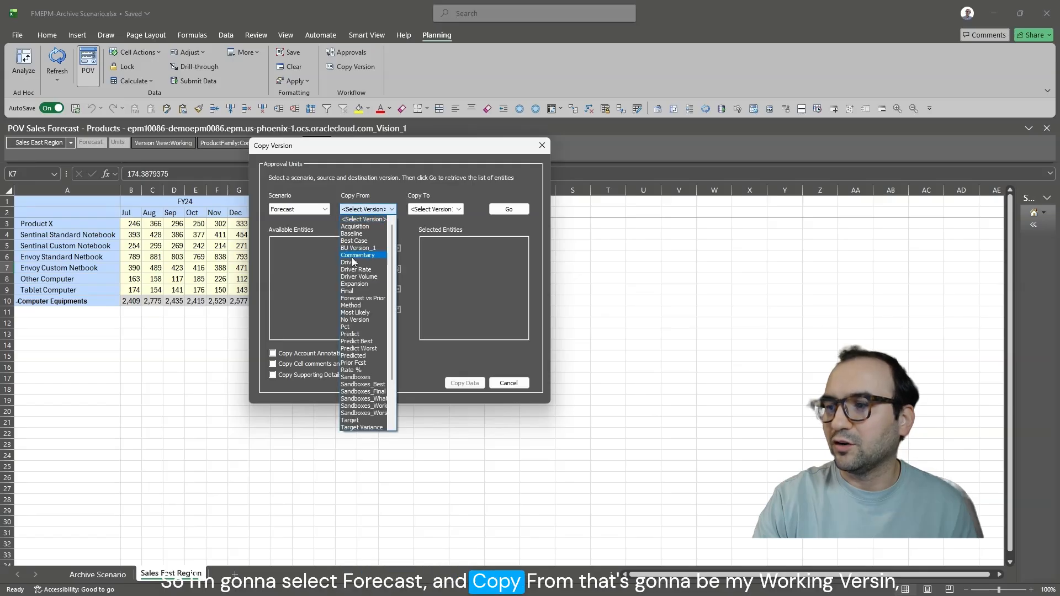
scroll(359, 406, "down", 3)
left_click(359, 406)
left_click(426, 209)
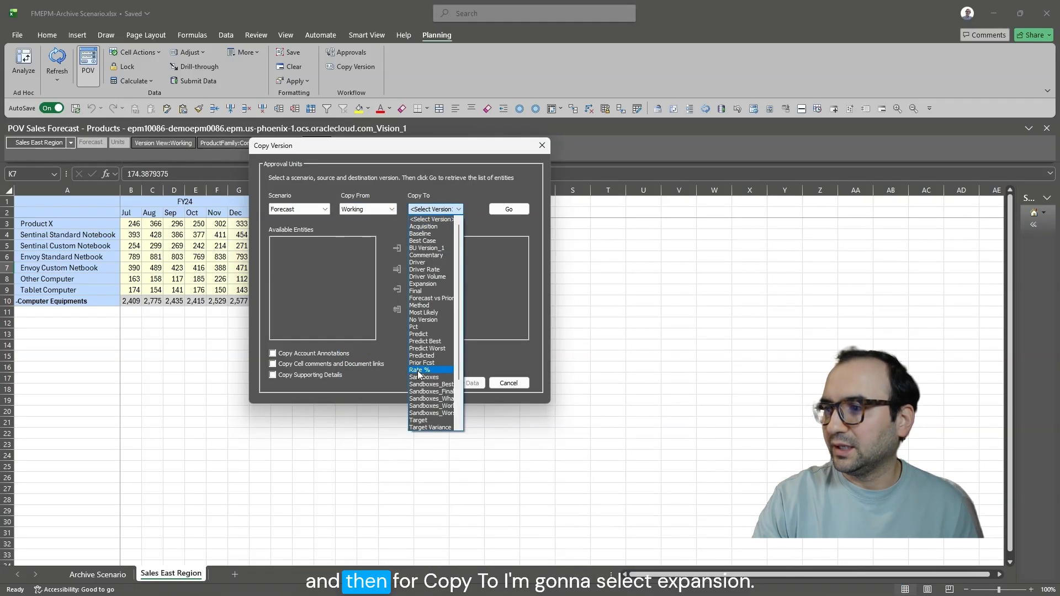
left_click(426, 284)
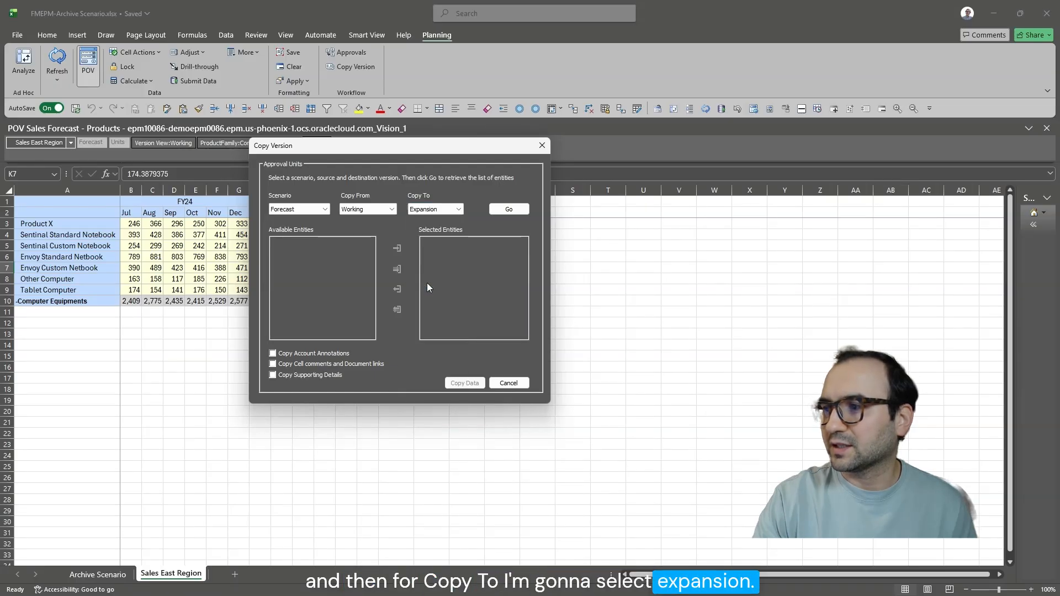
left_click(499, 210)
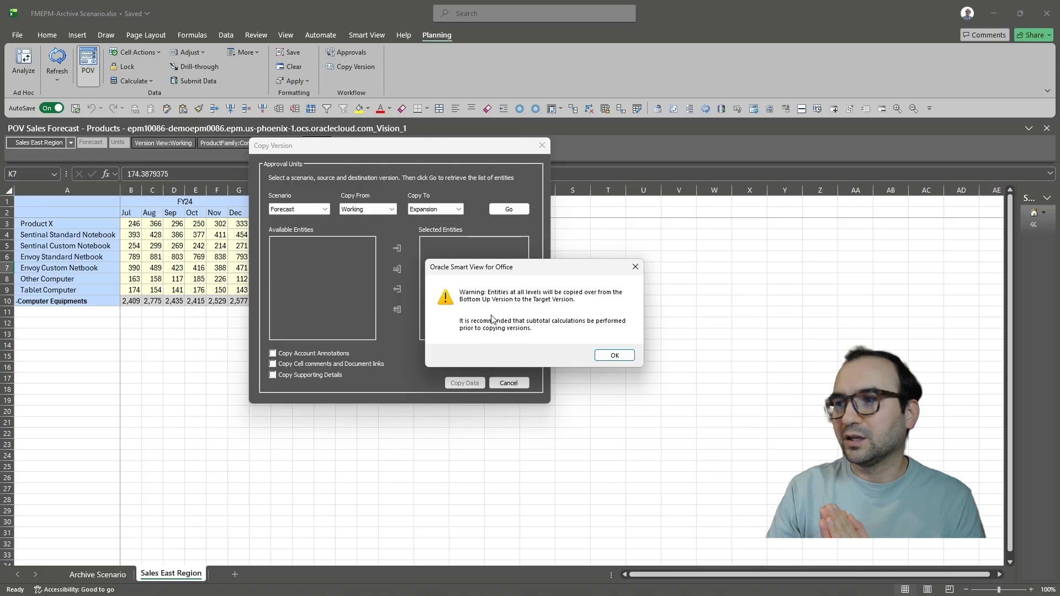
left_click(615, 355)
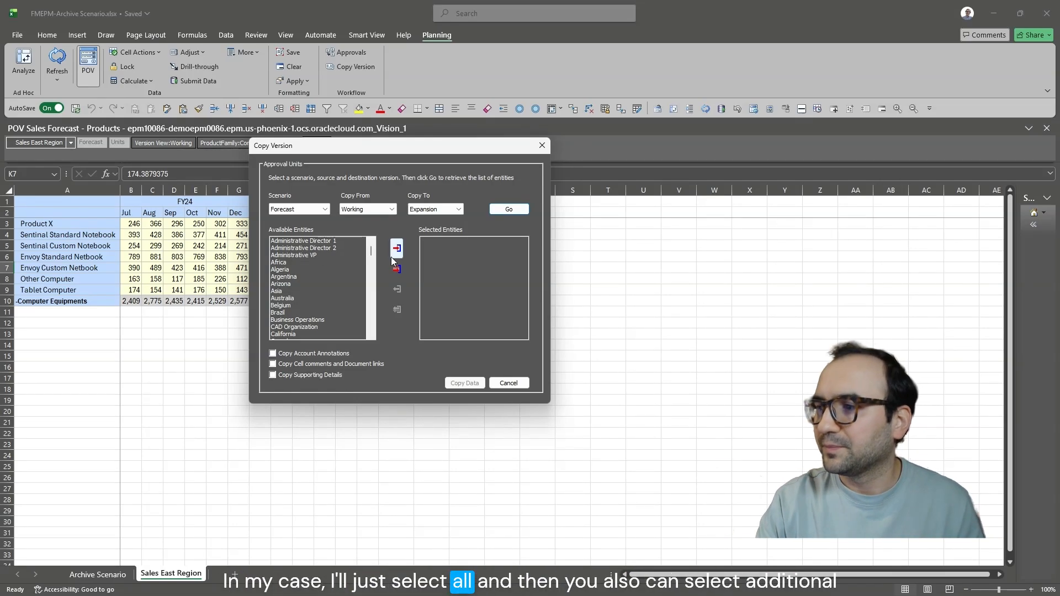
Select all available entities, copy the data without any of the optional details, and close the Copy Version dialog.
left_click(397, 269)
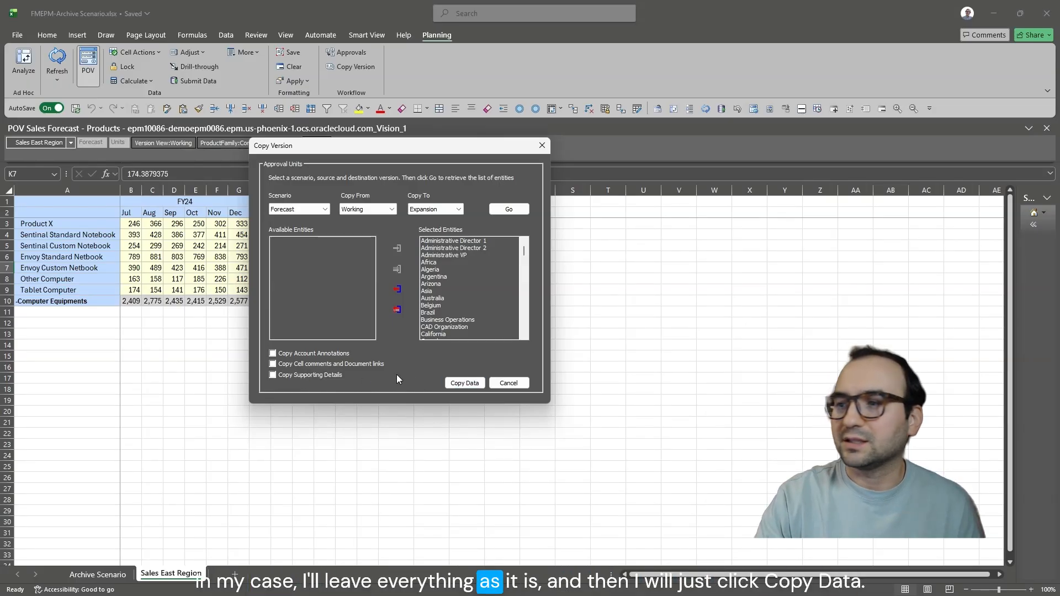
left_click(465, 384)
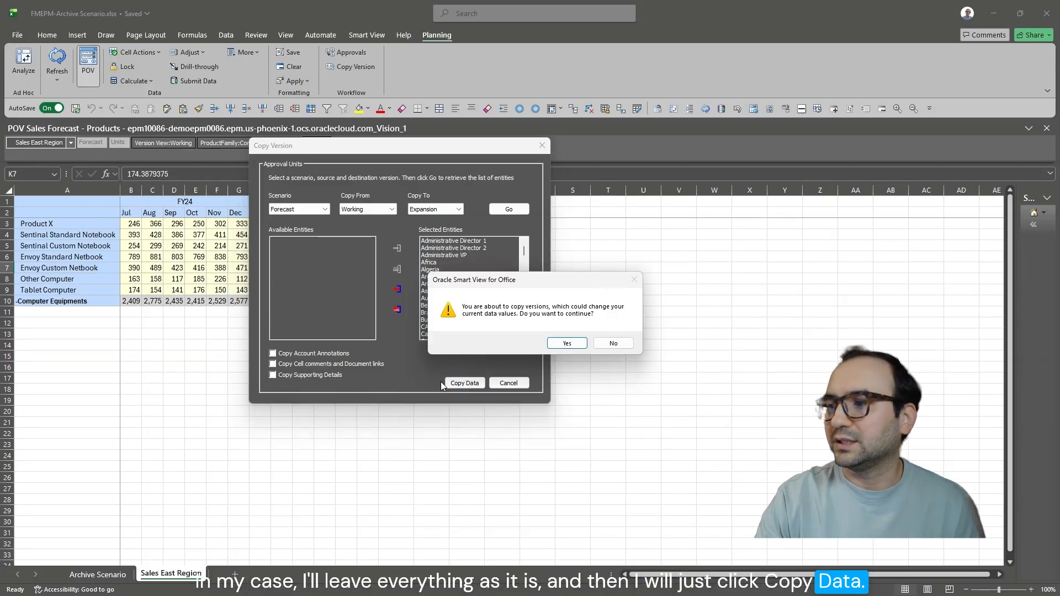
left_click(572, 345)
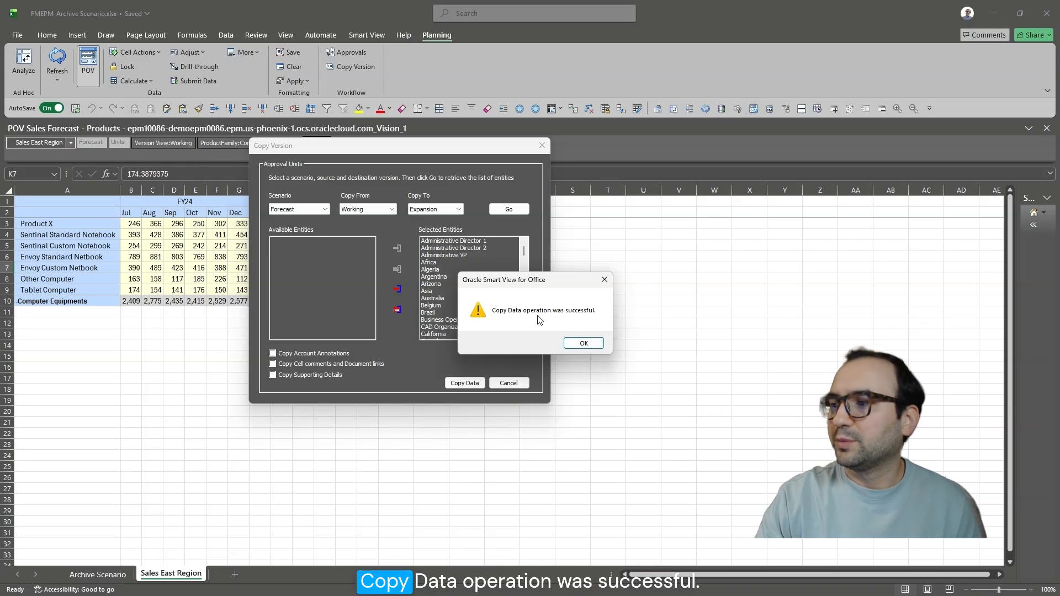
left_click(584, 344)
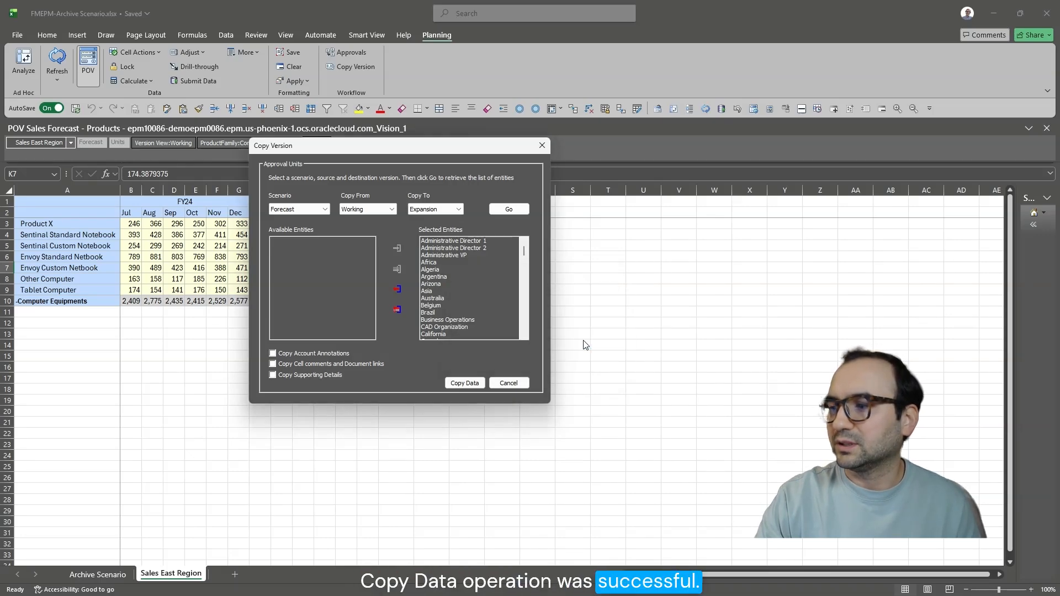
left_click(519, 382)
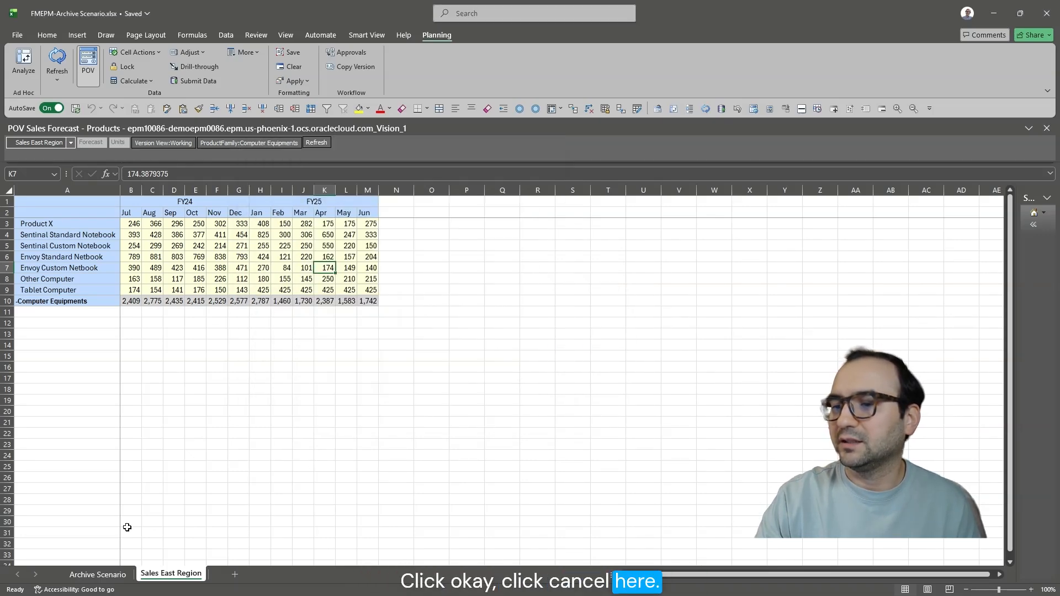
Refresh the ad hoc grid on the Archive Scenario sheet and select the Expansion column's values.
left_click(98, 575)
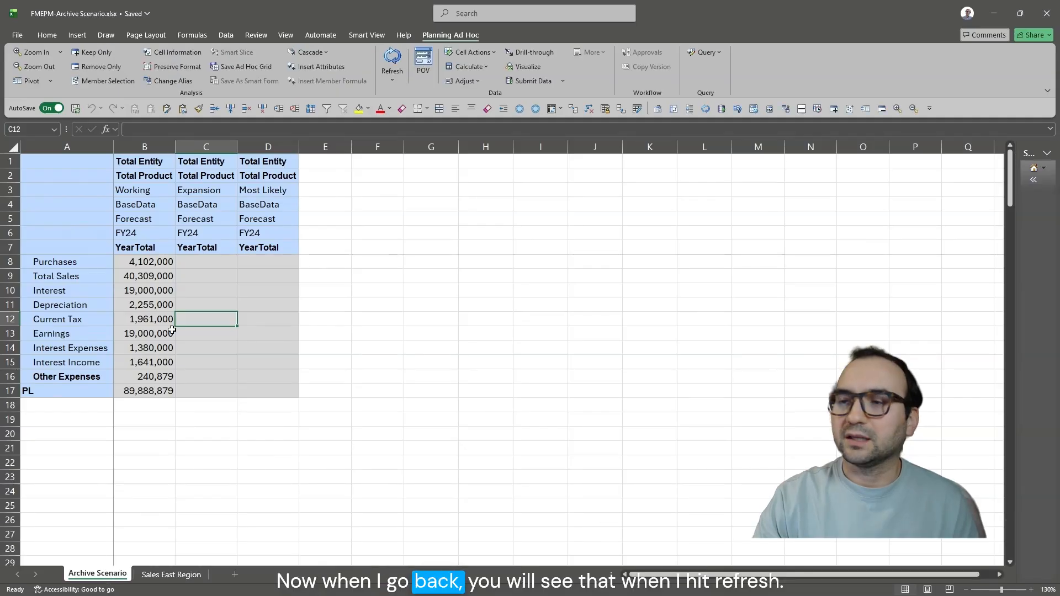
left_click(392, 59)
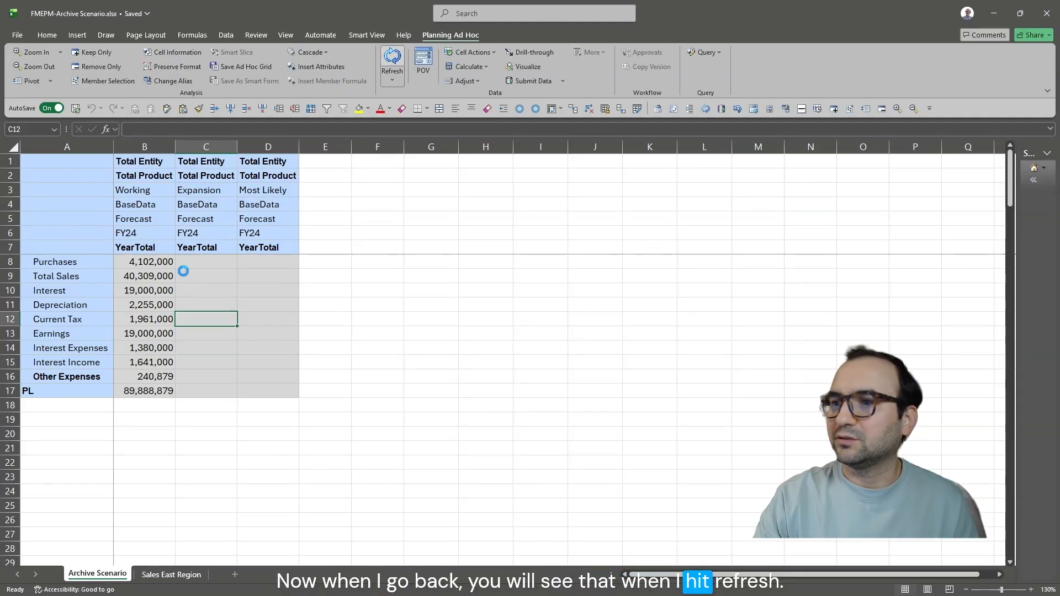
left_click_drag(208, 262, 206, 392)
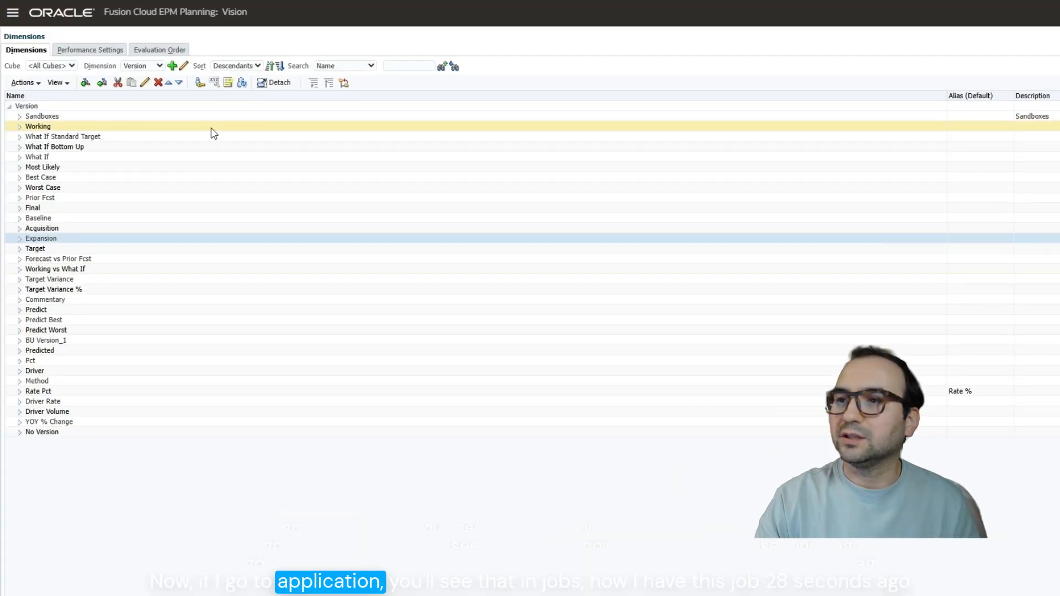
Switch to the Oracle EPM Planning web application and open its Jobs page to check the recent activity.
left_click(12, 18)
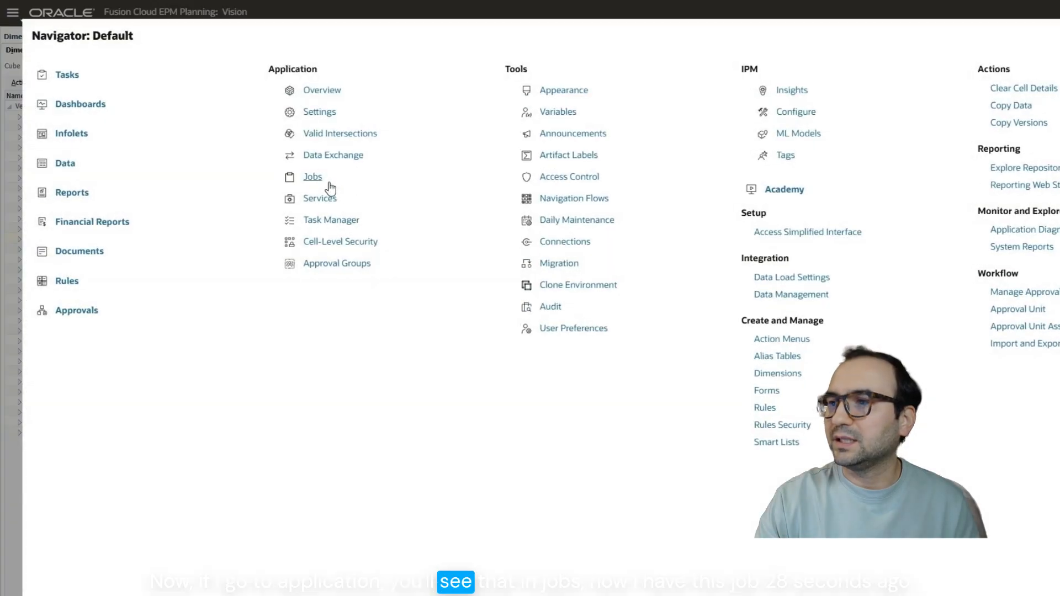
left_click(316, 178)
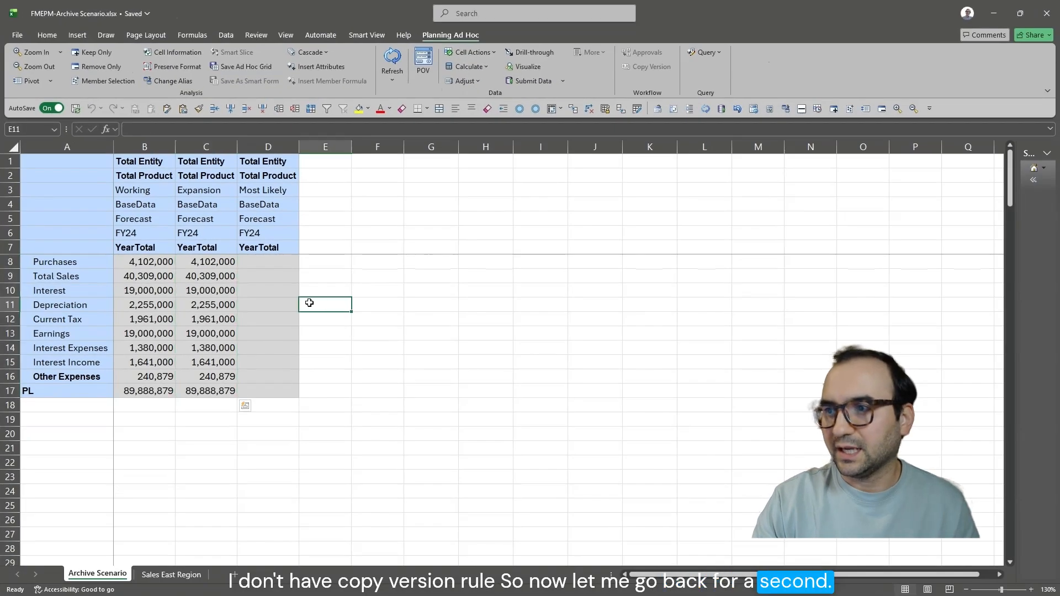
left_click(227, 189)
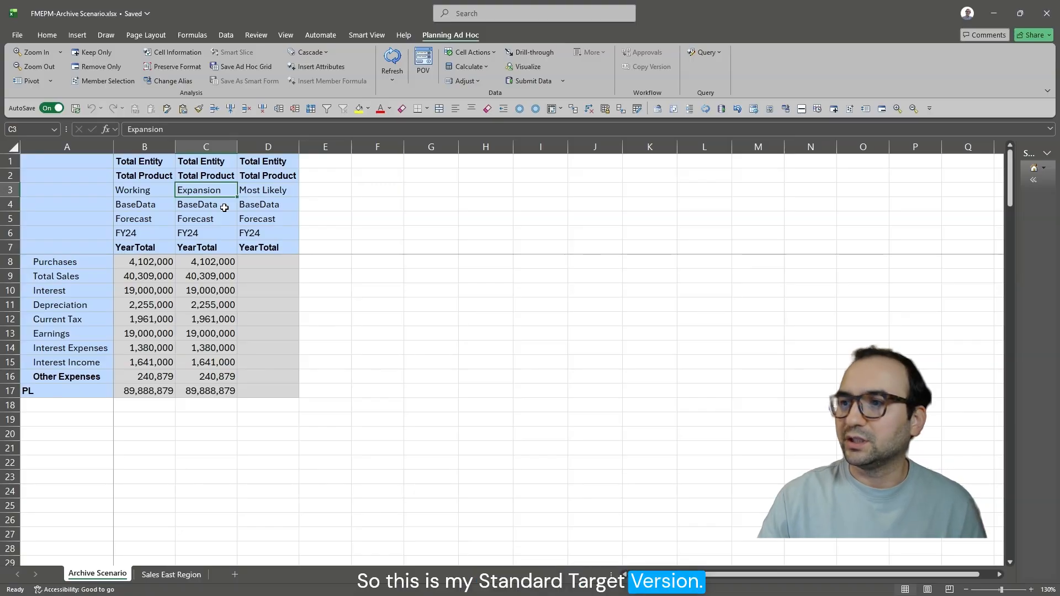
left_click(290, 193)
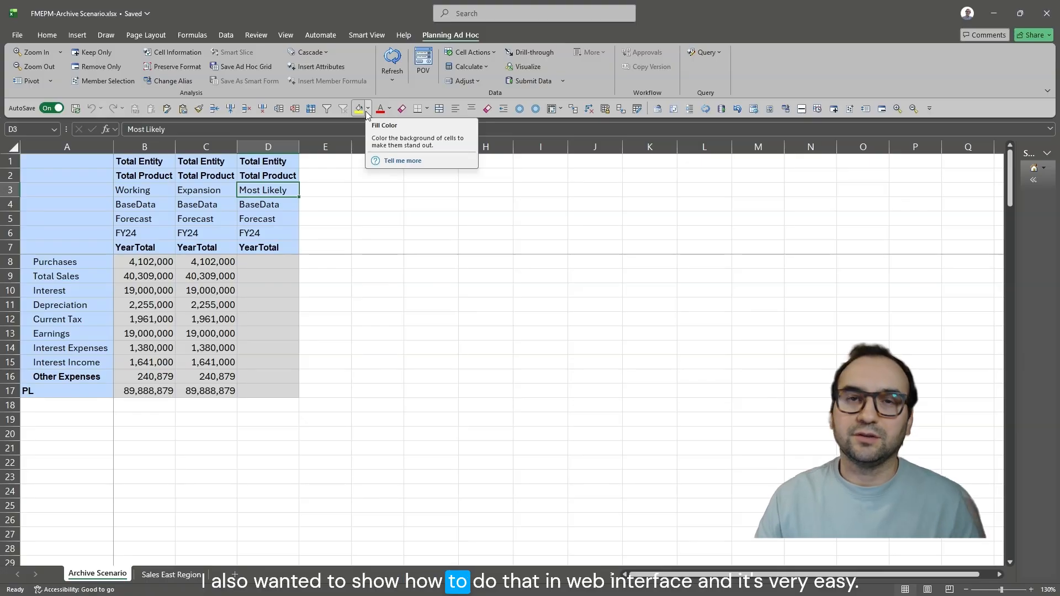
Switch to the Oracle EPM Planning web application and open the Copy Versions page.
key("alt+Tab")
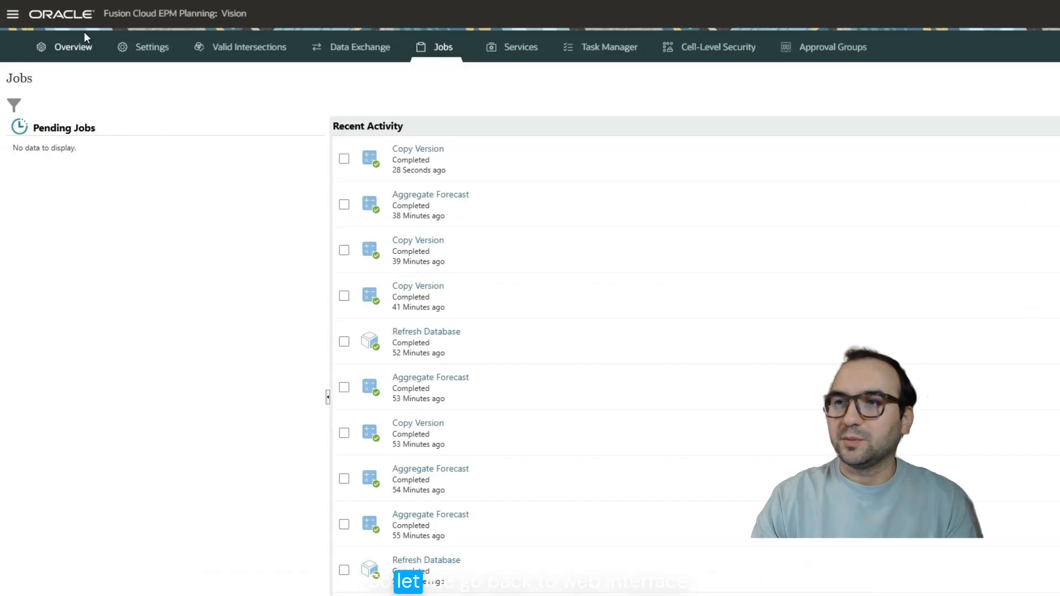
left_click(13, 15)
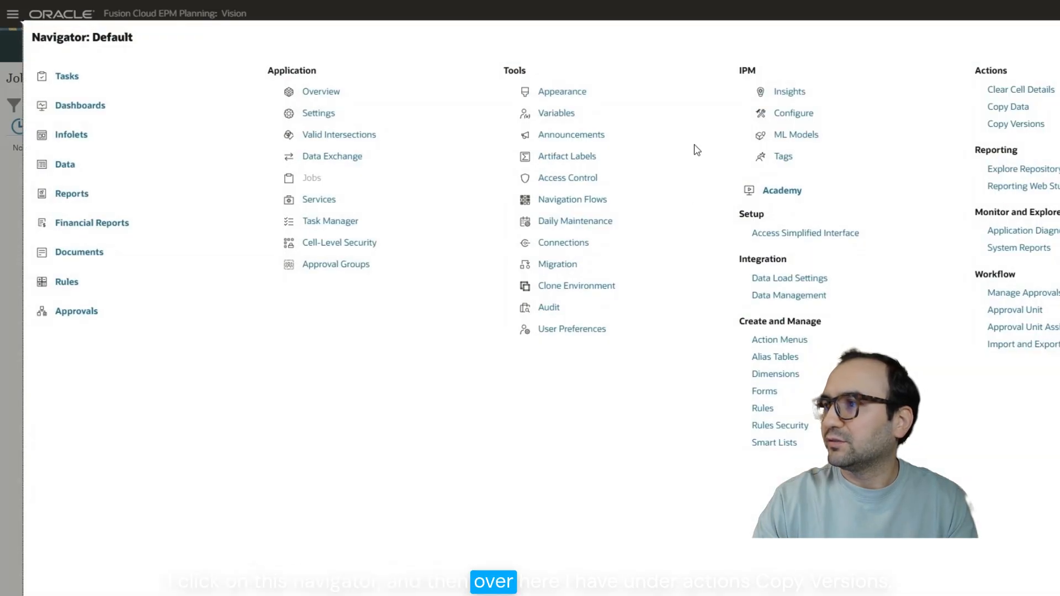
left_click(1012, 128)
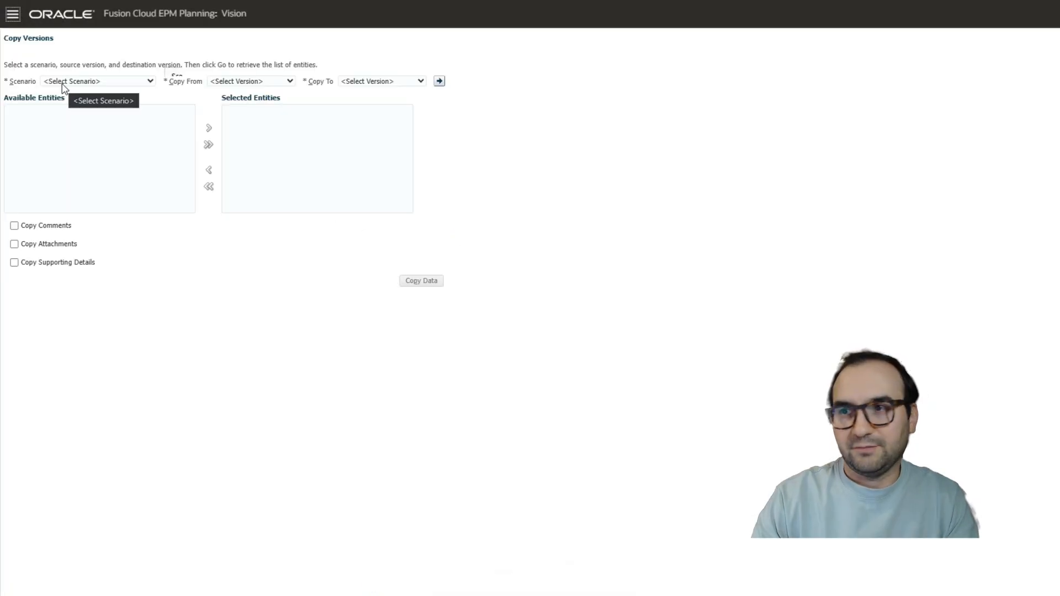
Set the web version copy to scenario Forecast from Working to Most Likely and retrieve the list of entities.
left_click(68, 83)
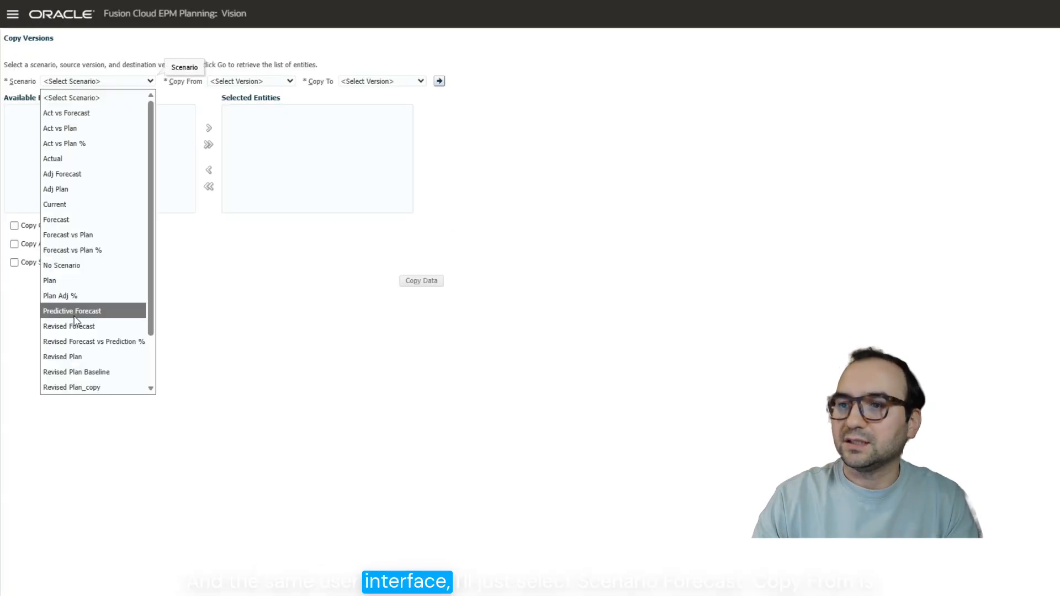
left_click(239, 82)
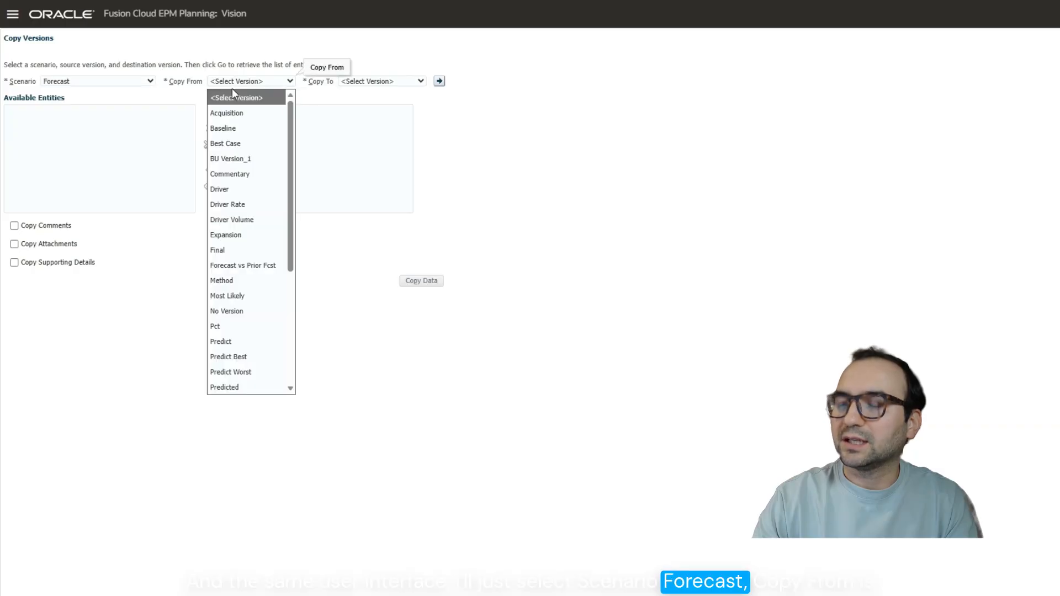
scroll(253, 359, "down", 3)
left_click(253, 371)
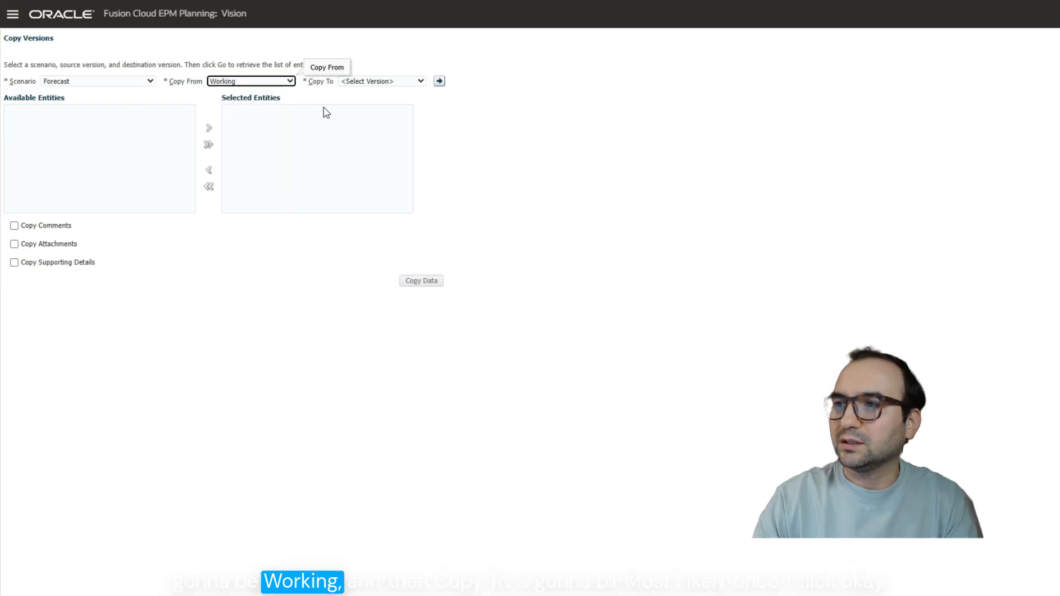
left_click(377, 81)
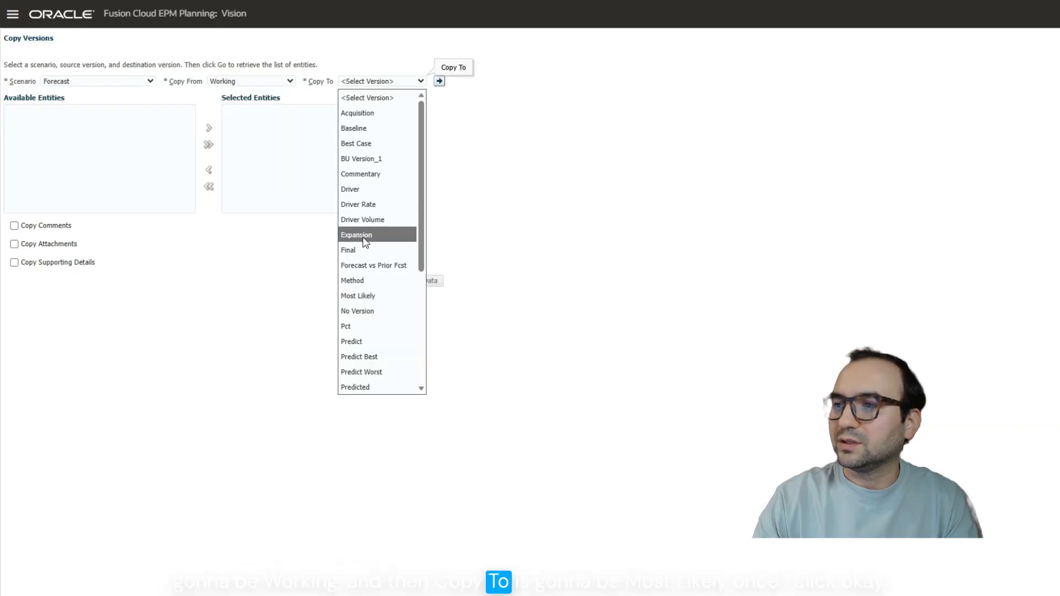
left_click(378, 296)
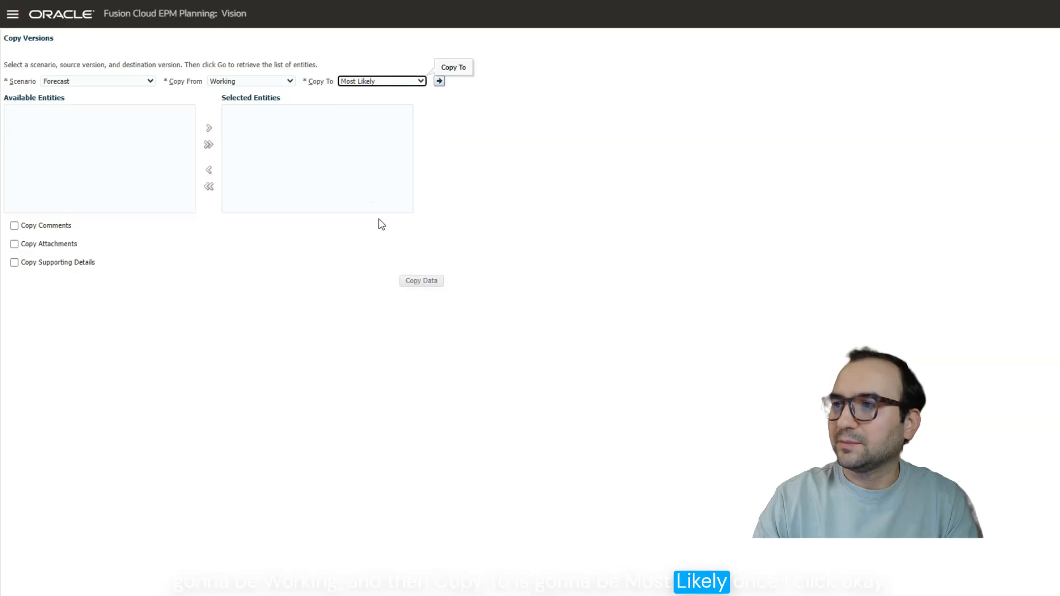
left_click(441, 79)
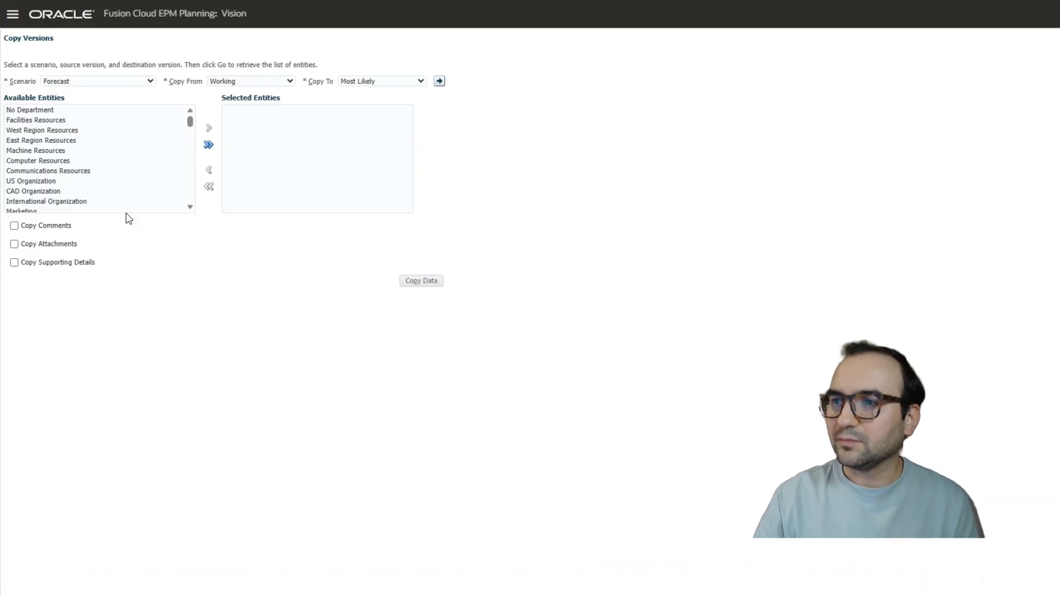
Select all available entities and copy the data to the Most Likely version, accepting the confirmation.
left_click(209, 145)
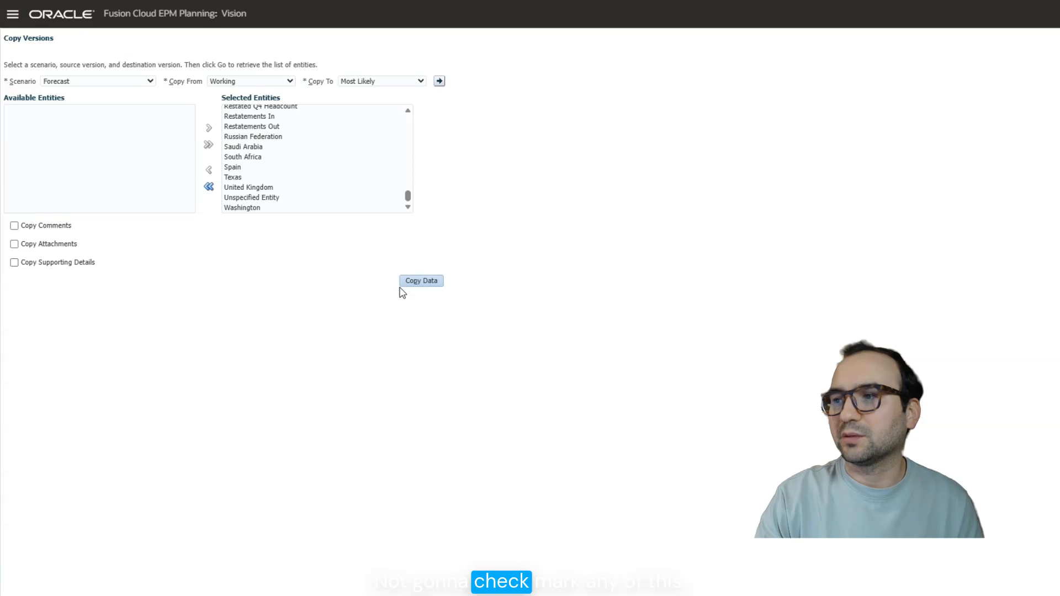
left_click(423, 280)
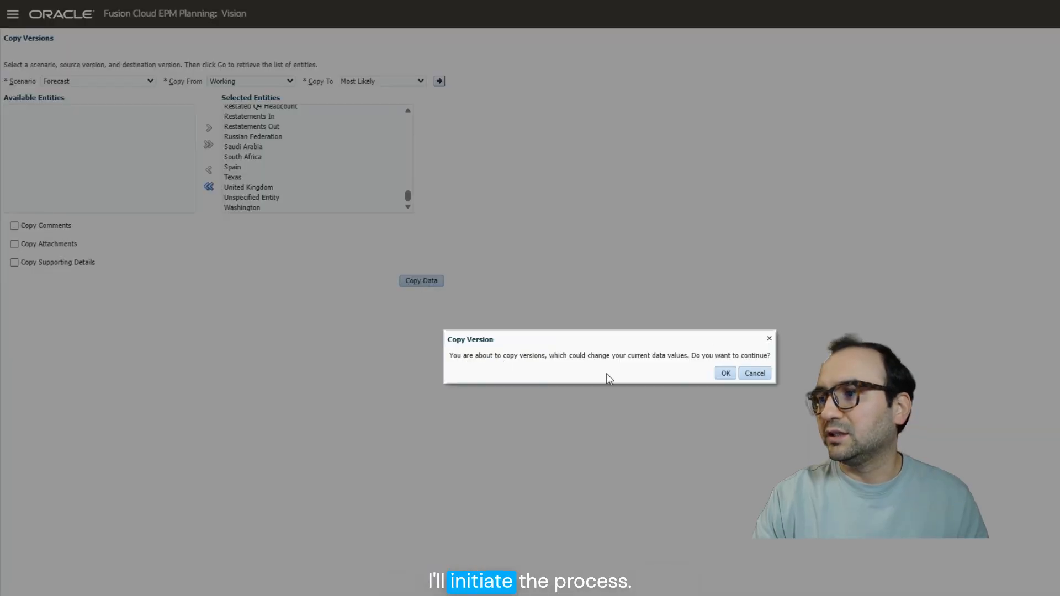
left_click(727, 374)
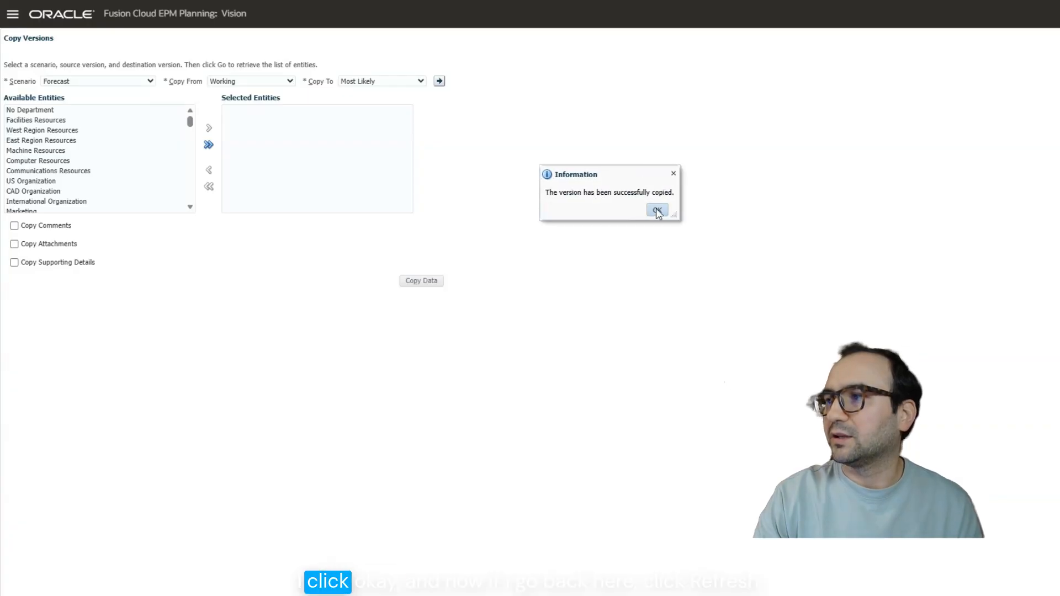
left_click(657, 211)
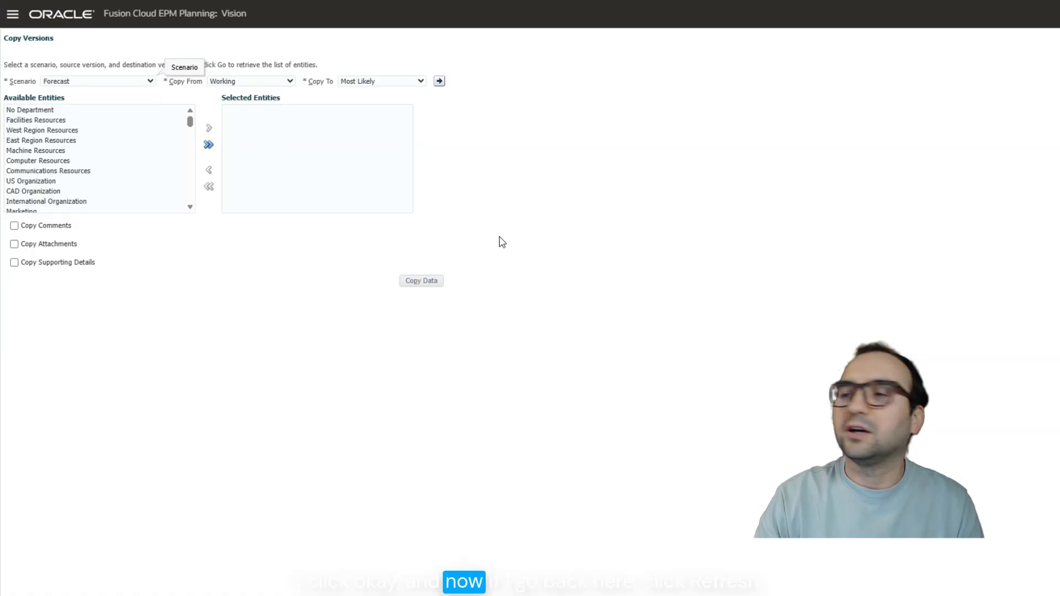
Switch back to Excel and refresh the Archive Scenario ad hoc grid.
key("alt+Tab")
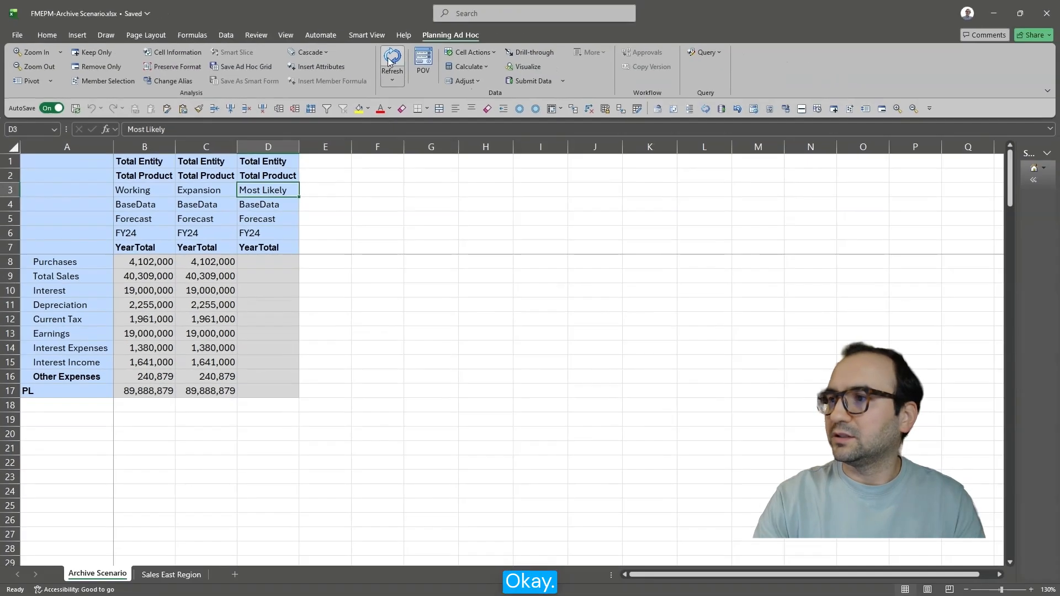
left_click(391, 62)
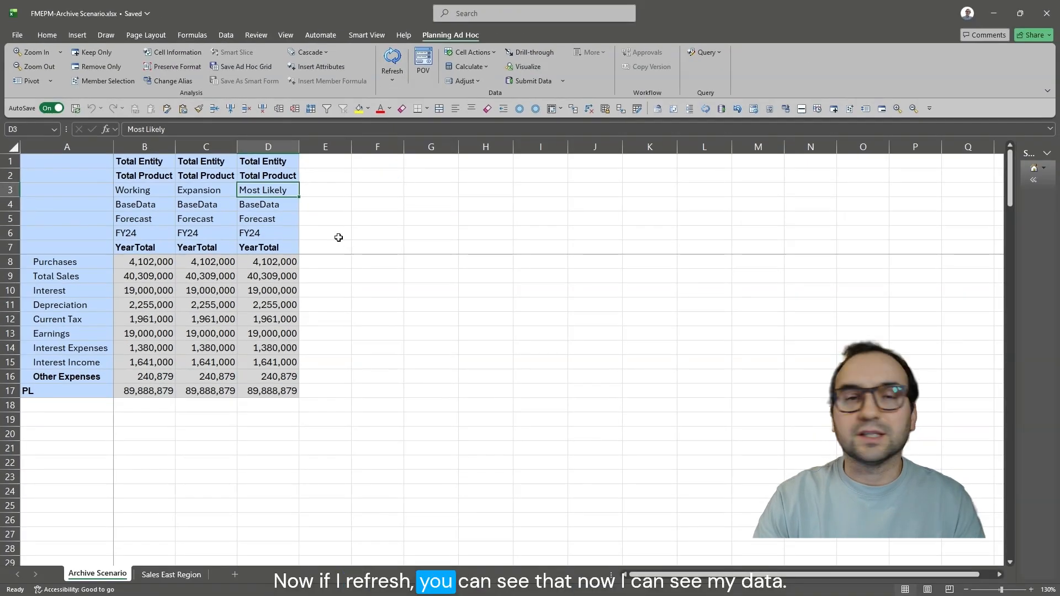